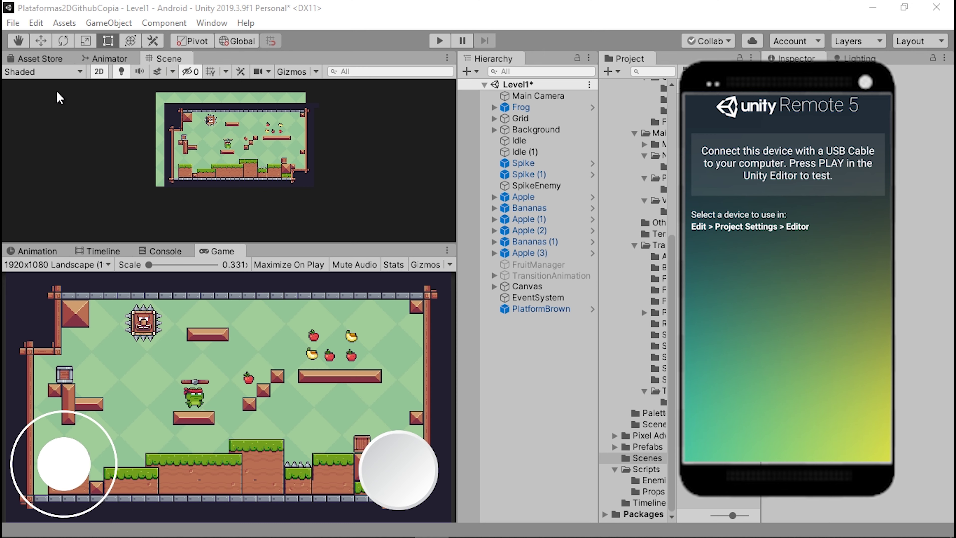
Step: Open the Edit menu over the Level1 level editor
click(39, 23)
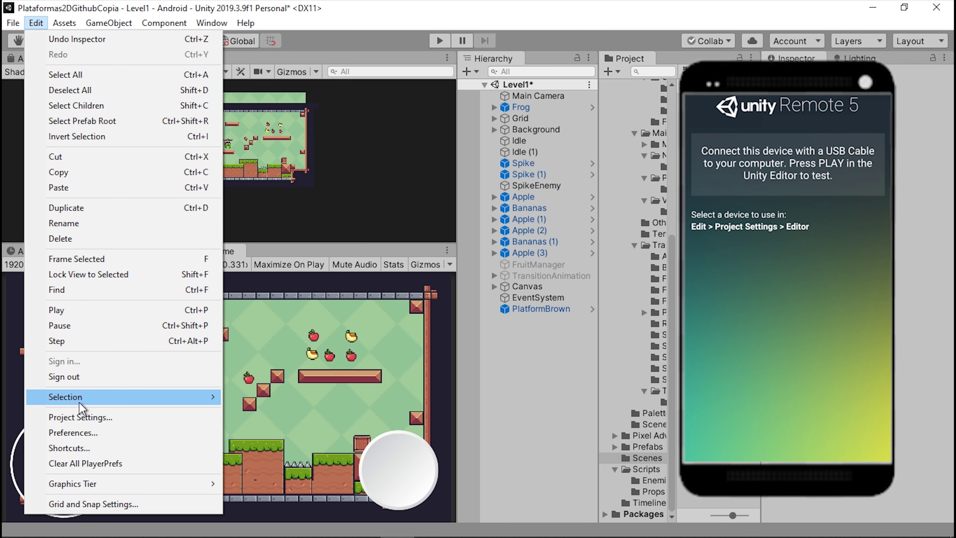
Step: Confirm Unity Remote uses Any Android Device with Downsize resolution, then close Project Settings
click(96, 413)
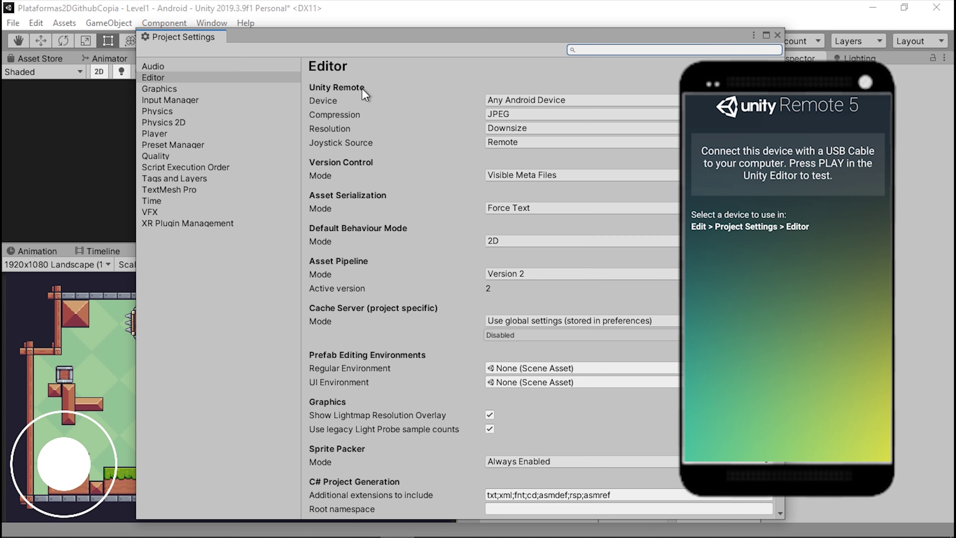
click(503, 101)
click(506, 98)
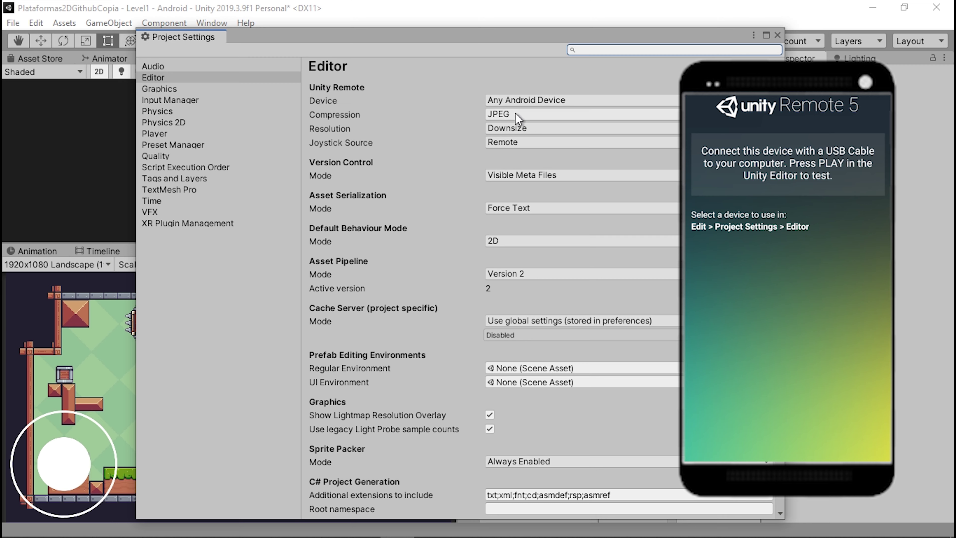
click(508, 100)
click(421, 119)
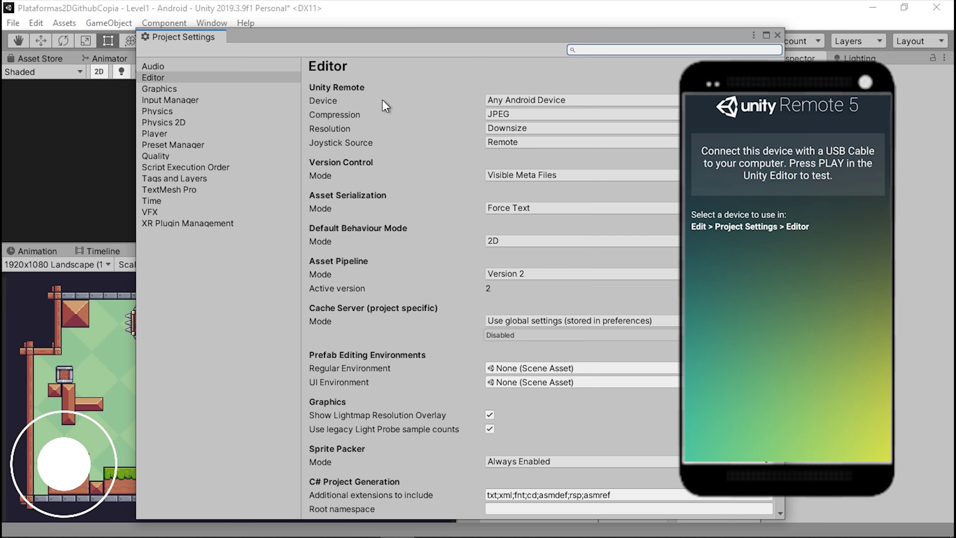
click(510, 131)
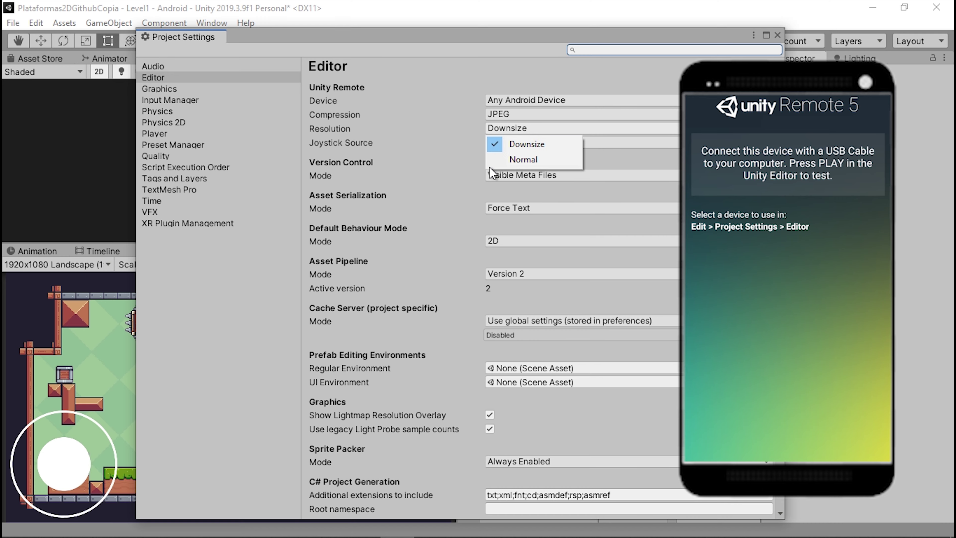
click(515, 128)
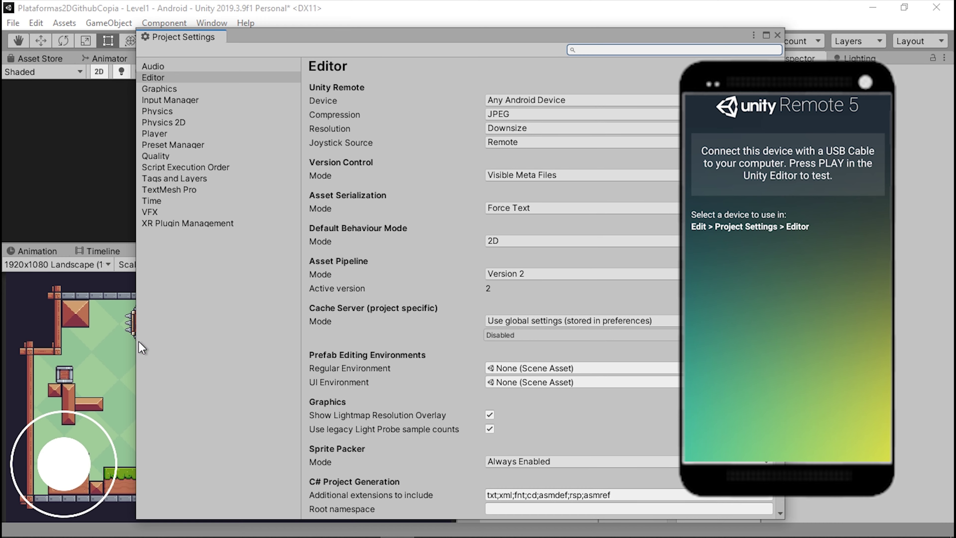
drag(292, 38, 315, 31)
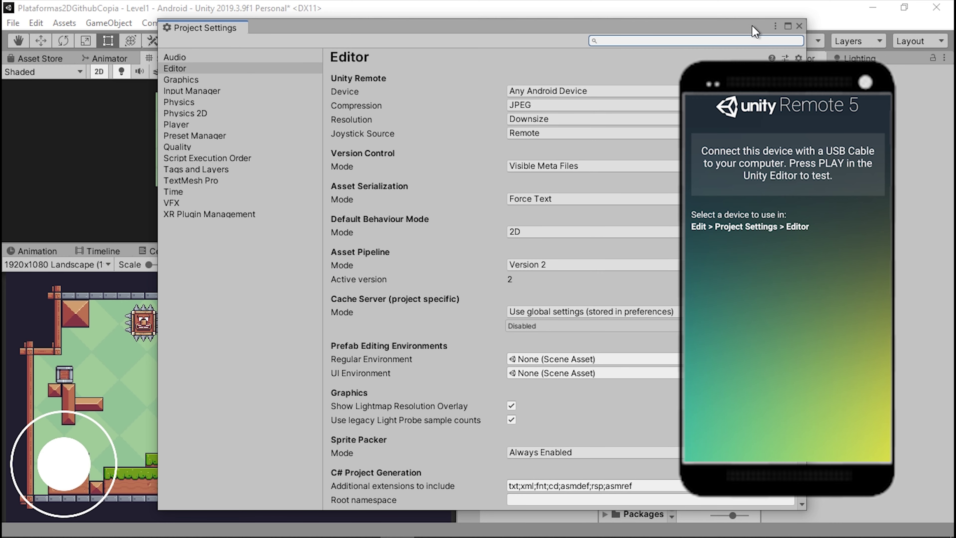
click(798, 26)
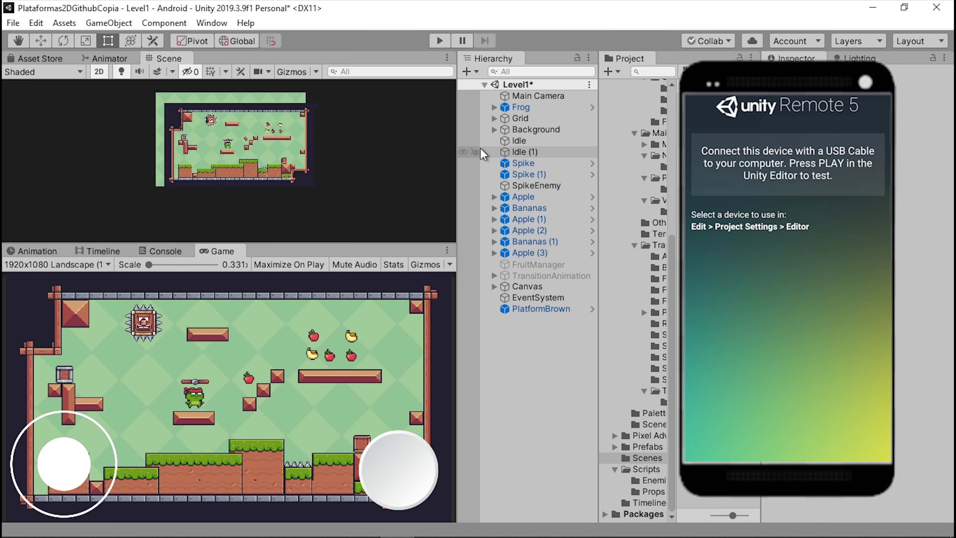
Step: Review Android Build Settings, keeping Run Device at Default device, and close the dialog
click(19, 23)
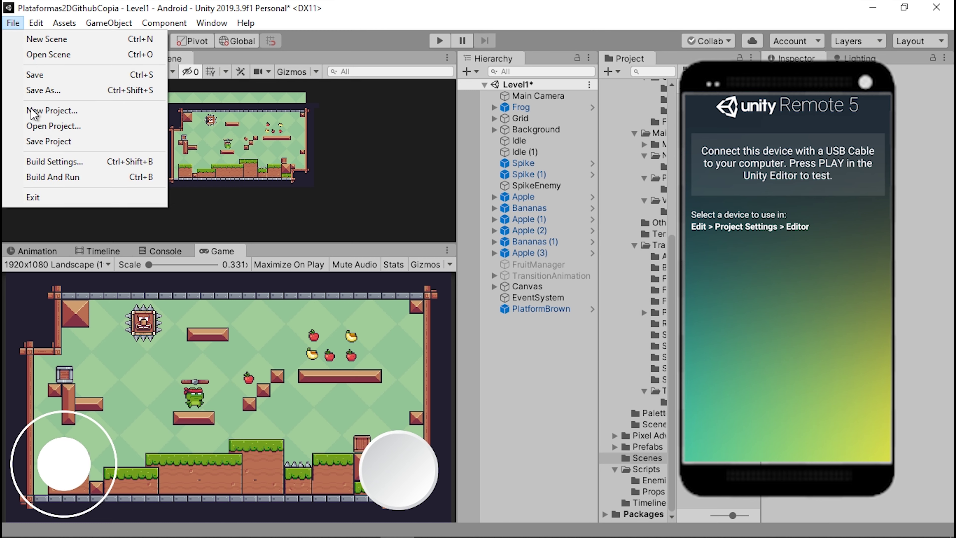
click(44, 166)
drag(433, 45, 524, 48)
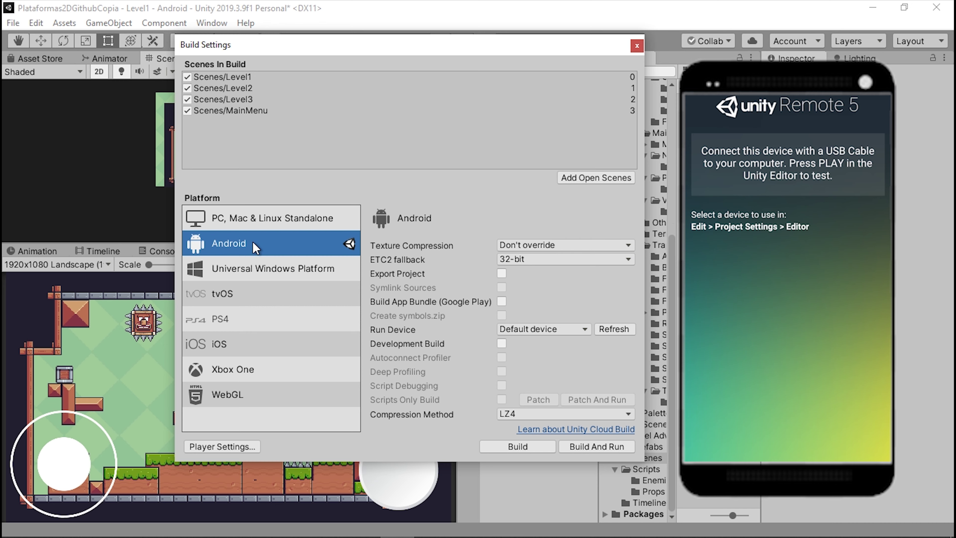
click(531, 329)
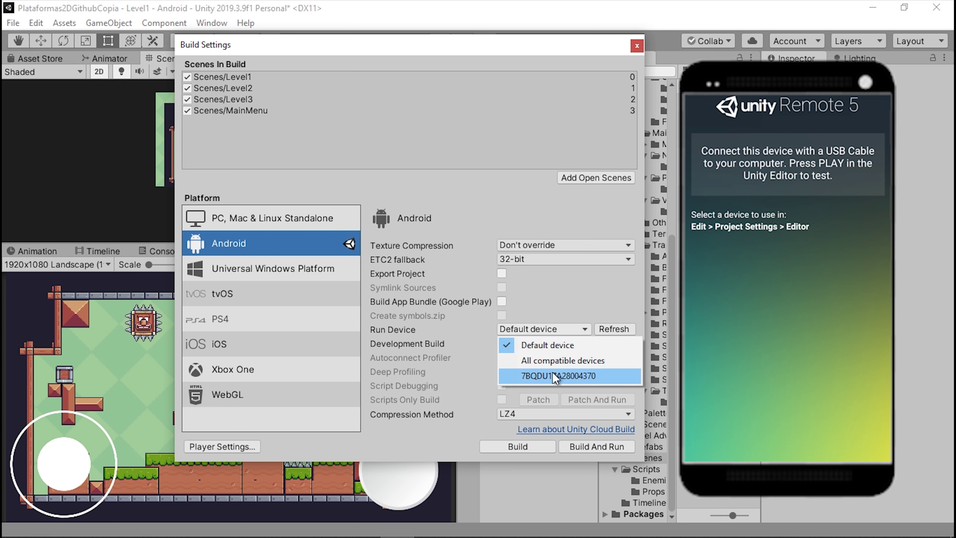
click(552, 333)
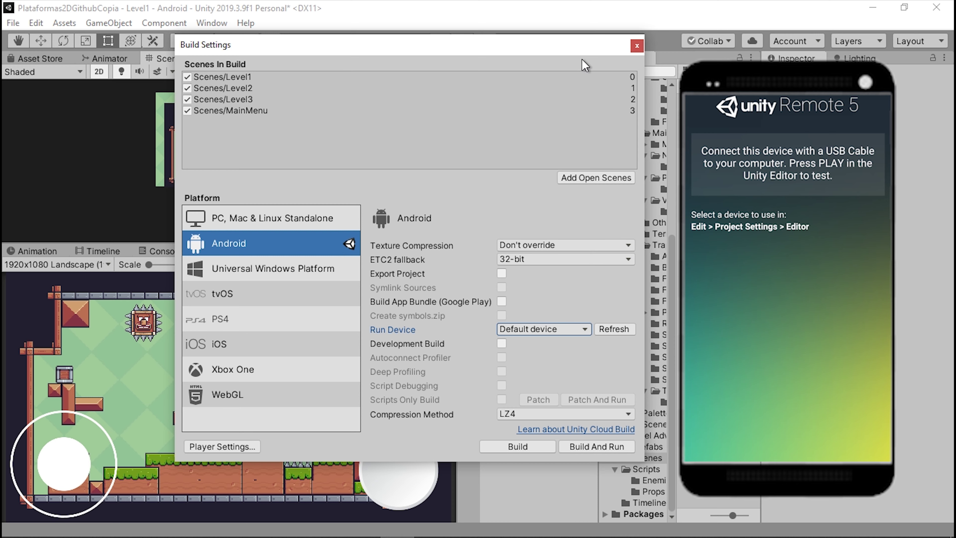
click(637, 46)
Step: Verify the 2019.3.15f1 install has Android Build Support, SDK & NDK Tools and OpenJDK, then close Preferences
click(38, 23)
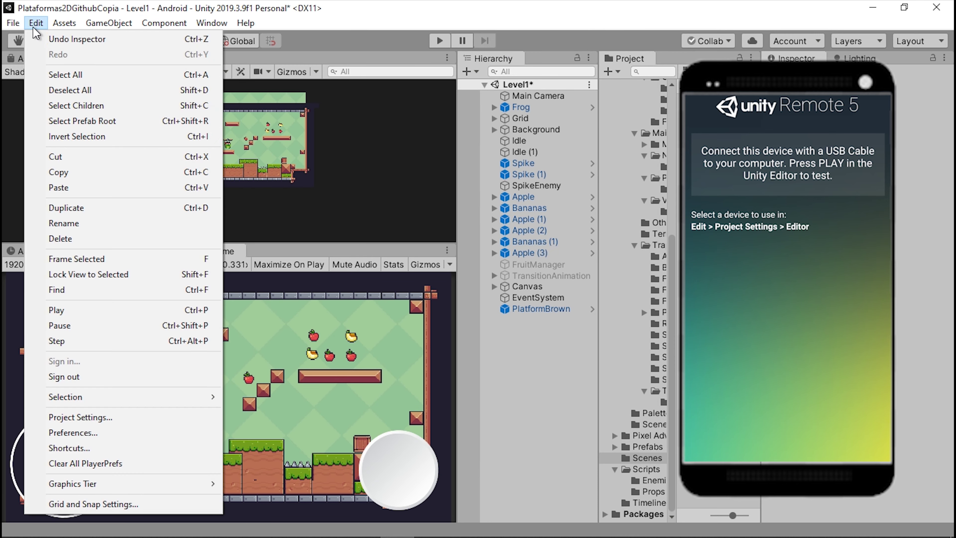
click(67, 433)
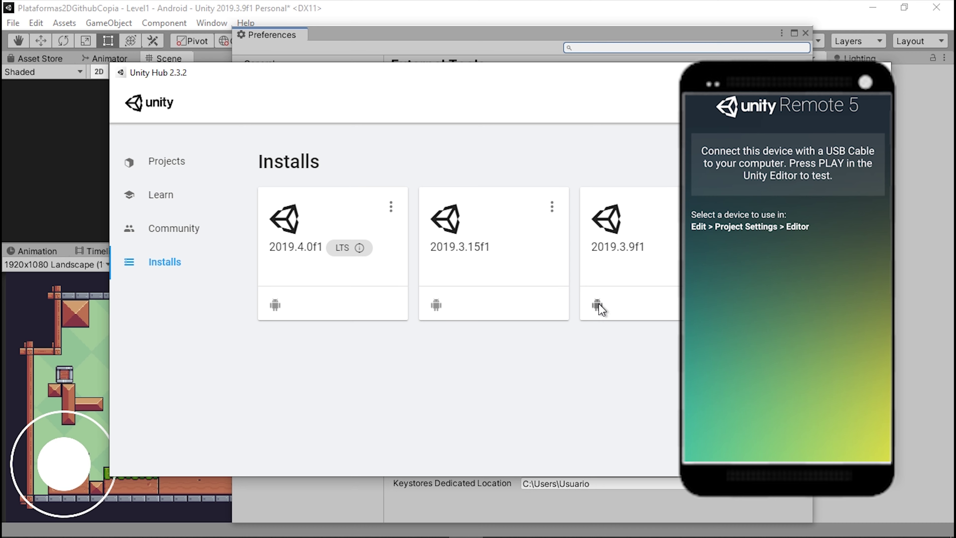
click(552, 207)
click(538, 216)
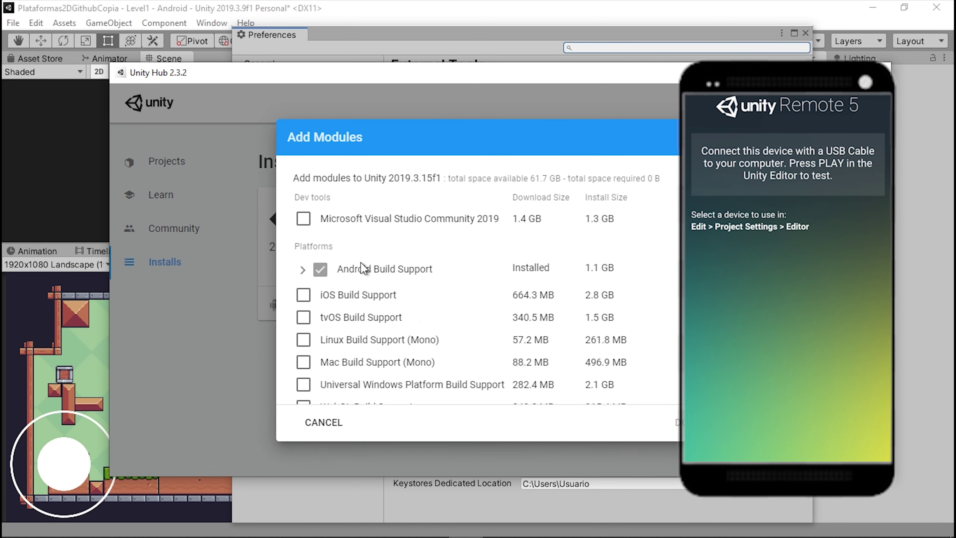
click(303, 269)
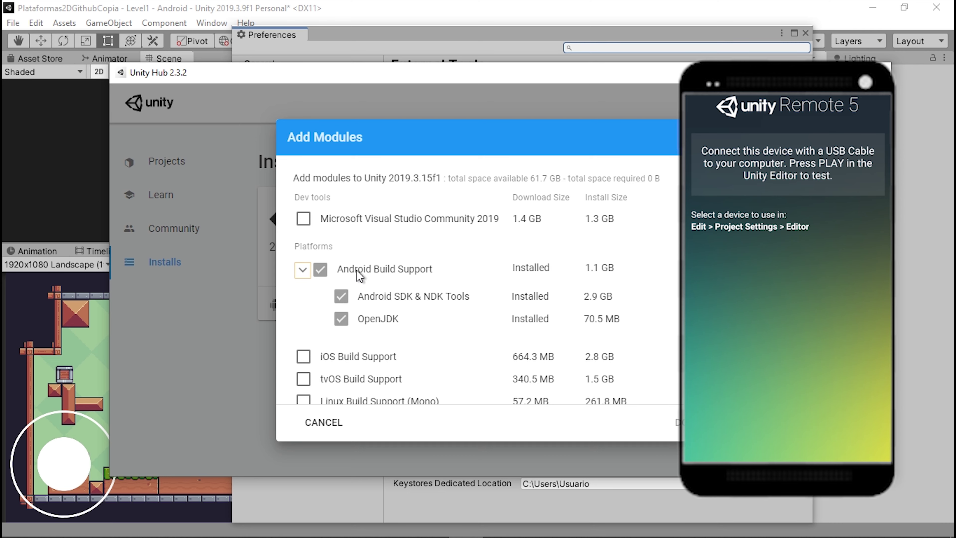
click(700, 138)
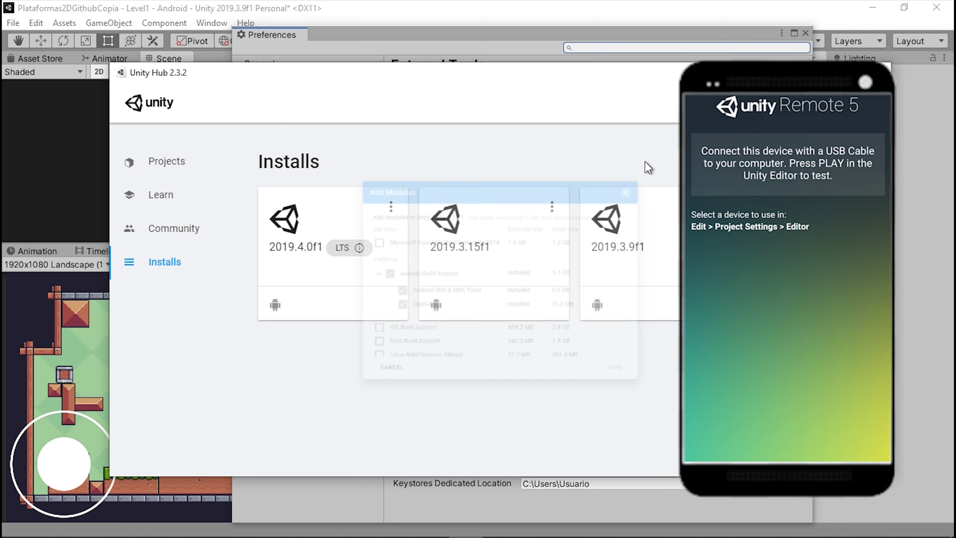
click(667, 6)
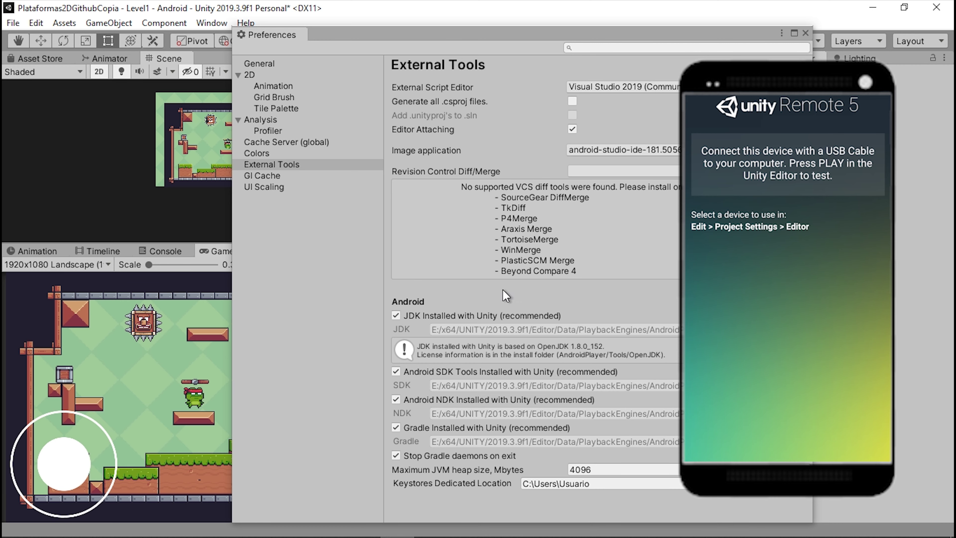
click(805, 33)
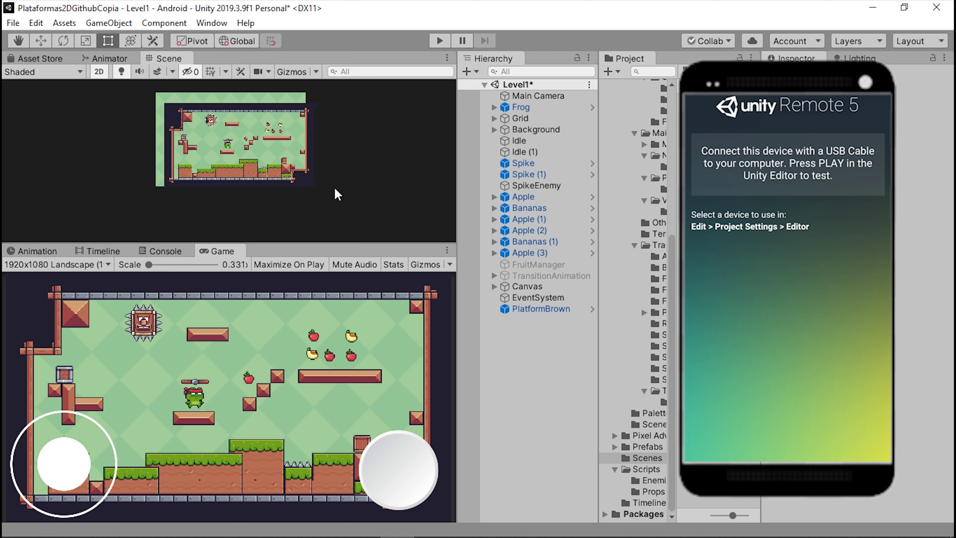
Step: Play Level1 while it is mirrored on the phone through Unity Remote, then stop play mode
click(439, 41)
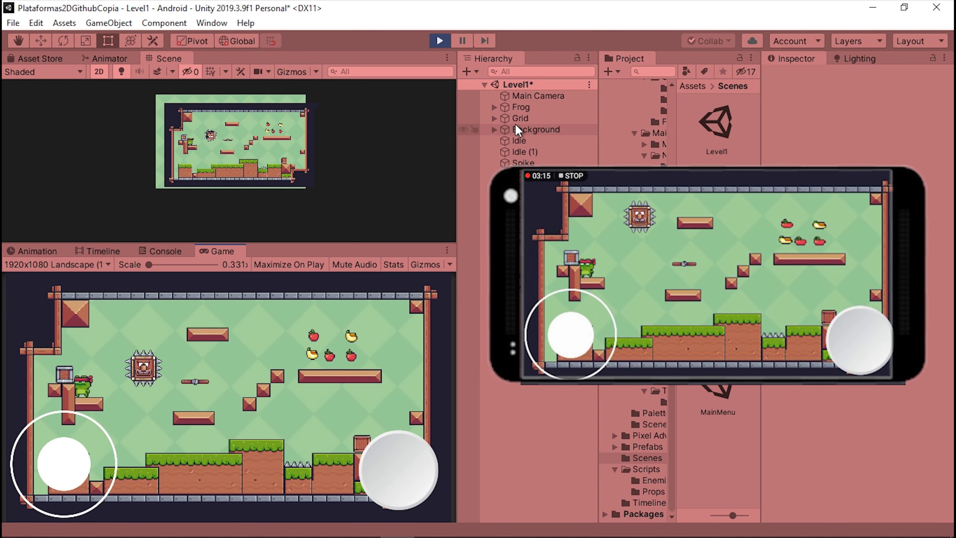
click(437, 40)
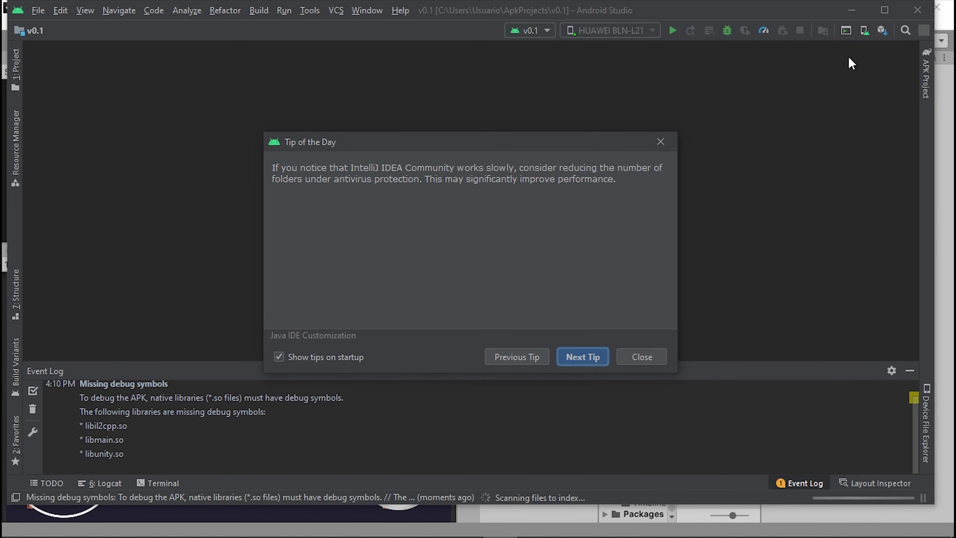
Step: Review the installed SDK platforms and SDK Tools in the SDK Manager, then quit Android Studio
click(879, 33)
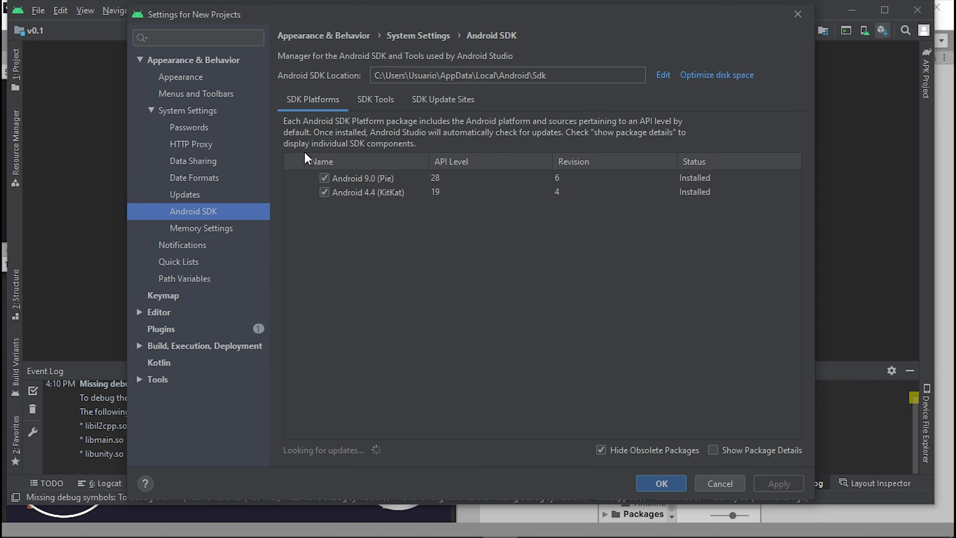
click(368, 105)
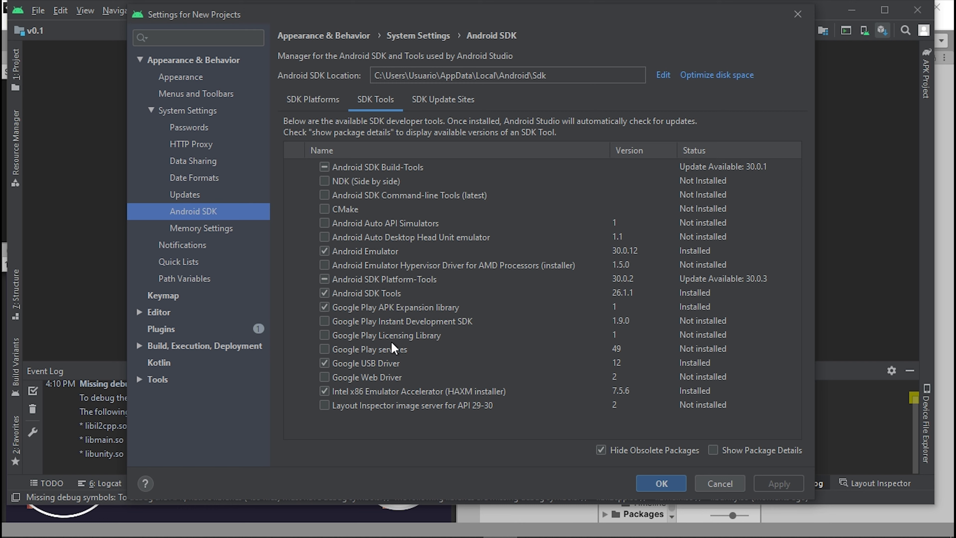
click(797, 14)
click(917, 10)
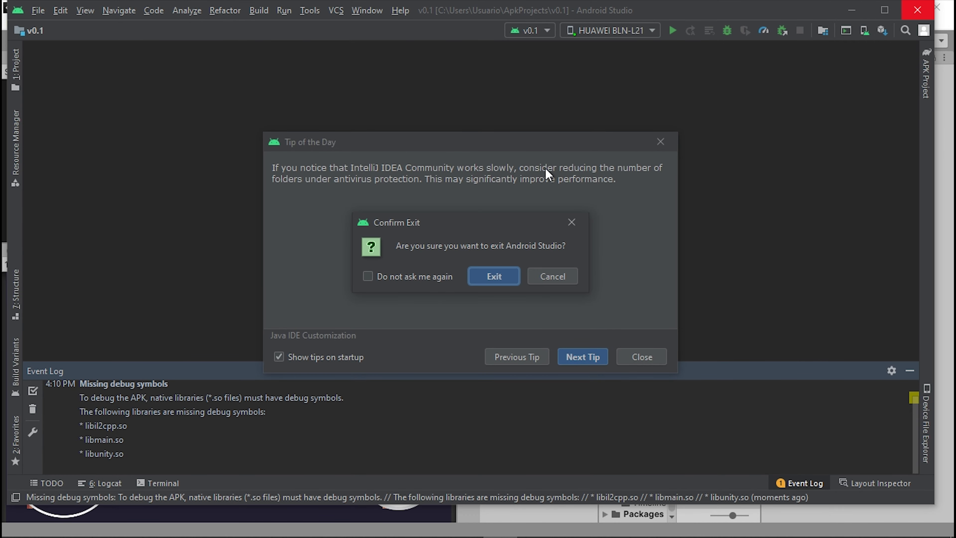
click(512, 269)
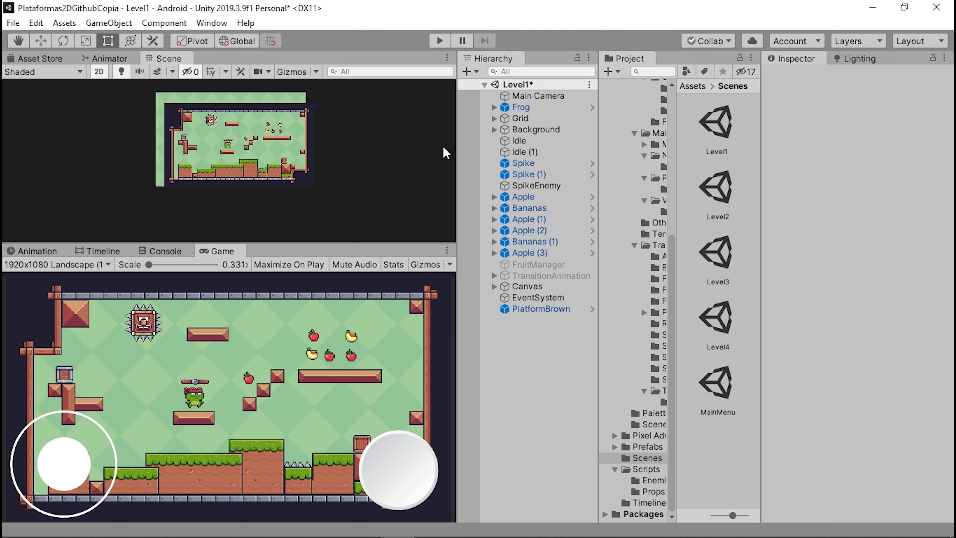
Step: Enter play mode with Ctrl+P to play Level1 on the phone via Unity Remote 5
key(ctrl+p)
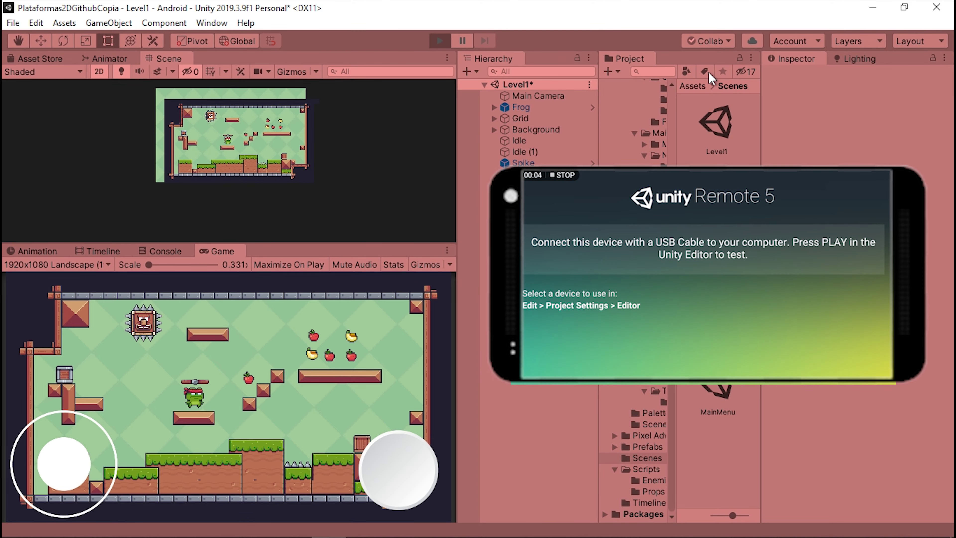